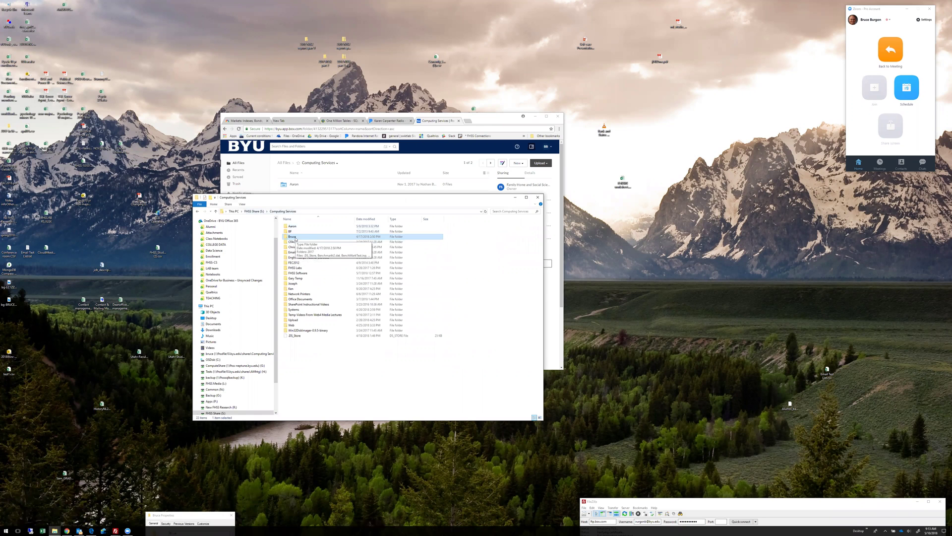
Step: Open the Bruce folder, move Explorer lower, and close its Properties dialog (about 54 GB)
double_click(296, 236)
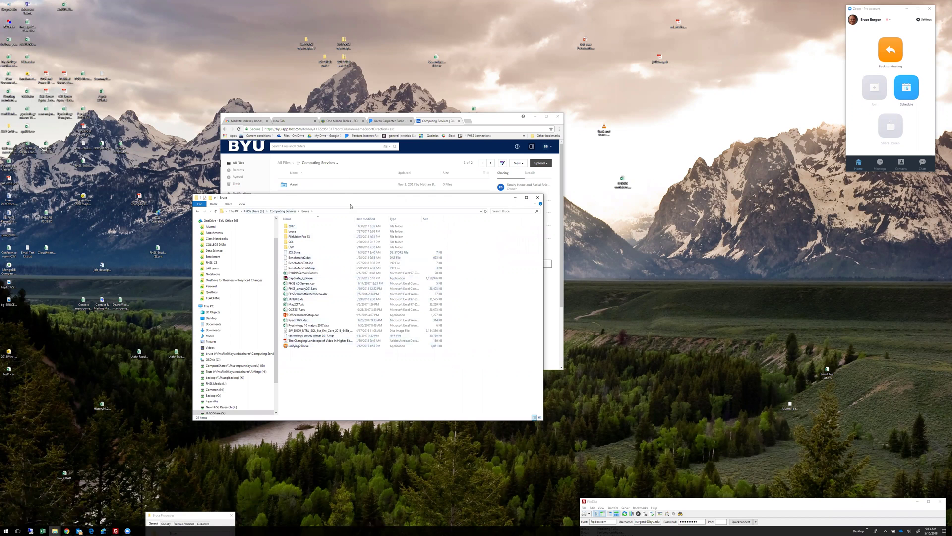
drag(357, 197, 366, 302)
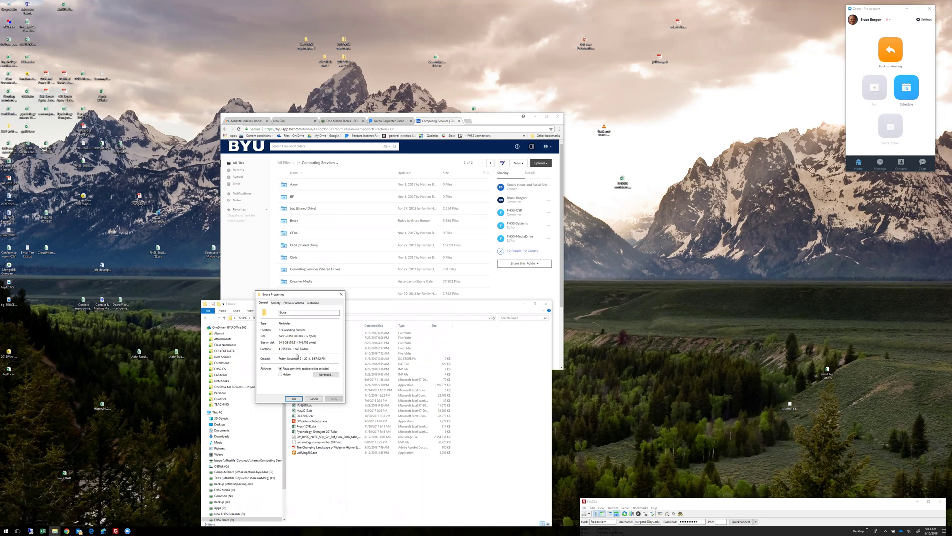
click(341, 296)
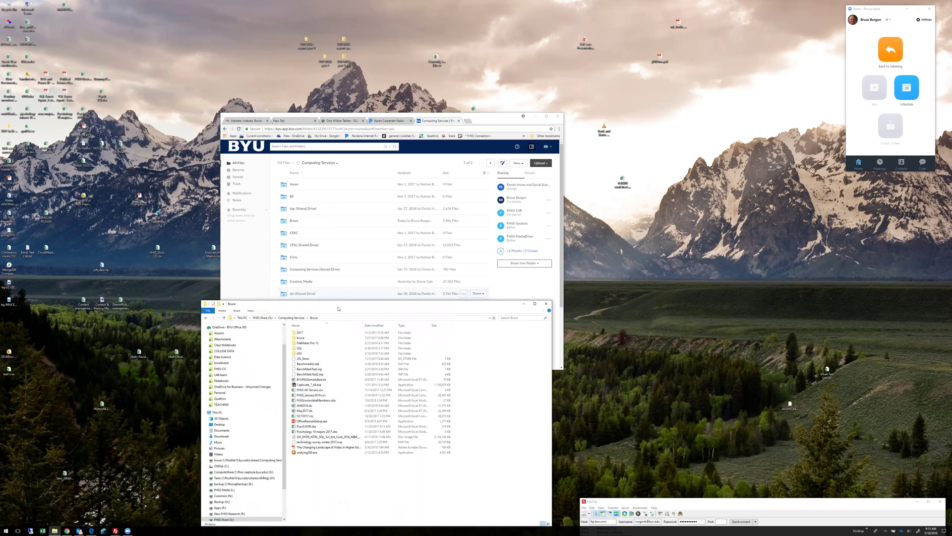
click(547, 304)
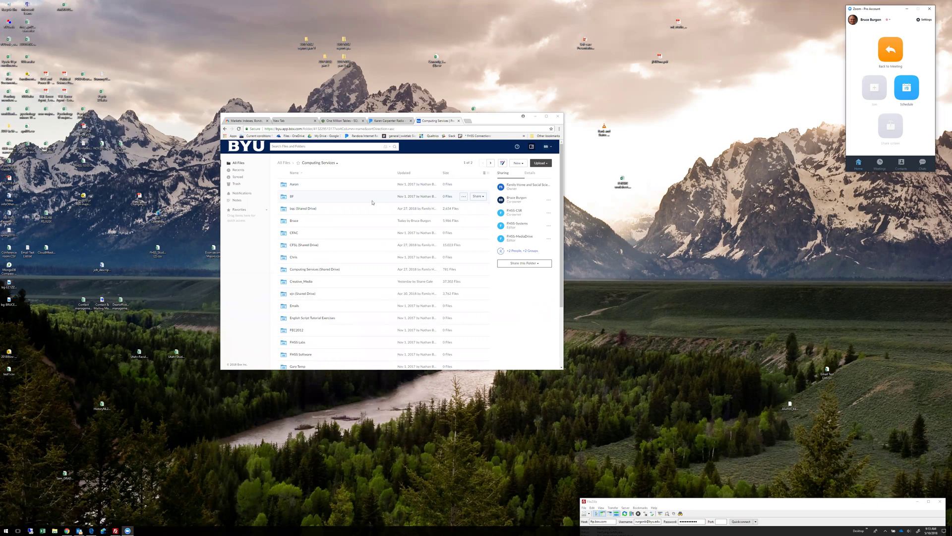
click(550, 147)
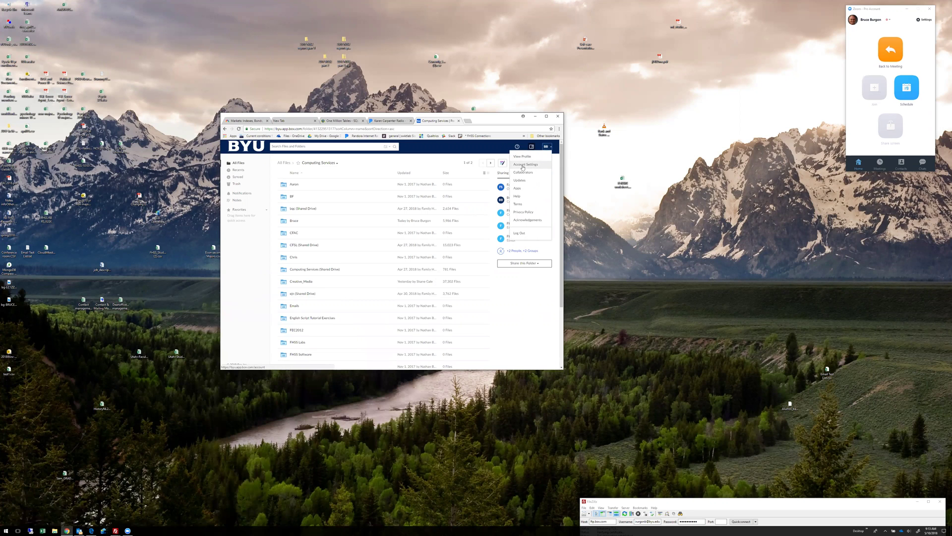
Step: Visit Box Account Settings, then use the account menu to return to Computing Services
click(522, 165)
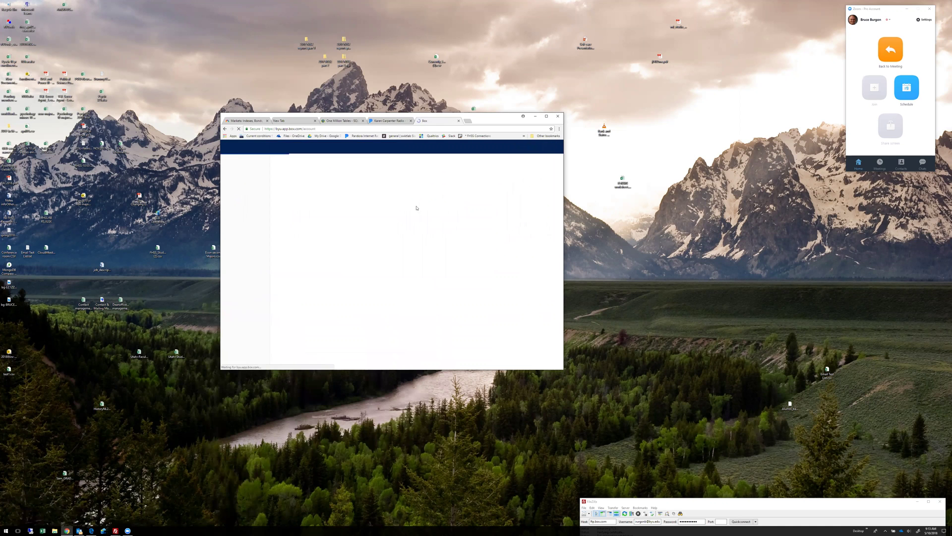
scroll(347, 213, down, 2)
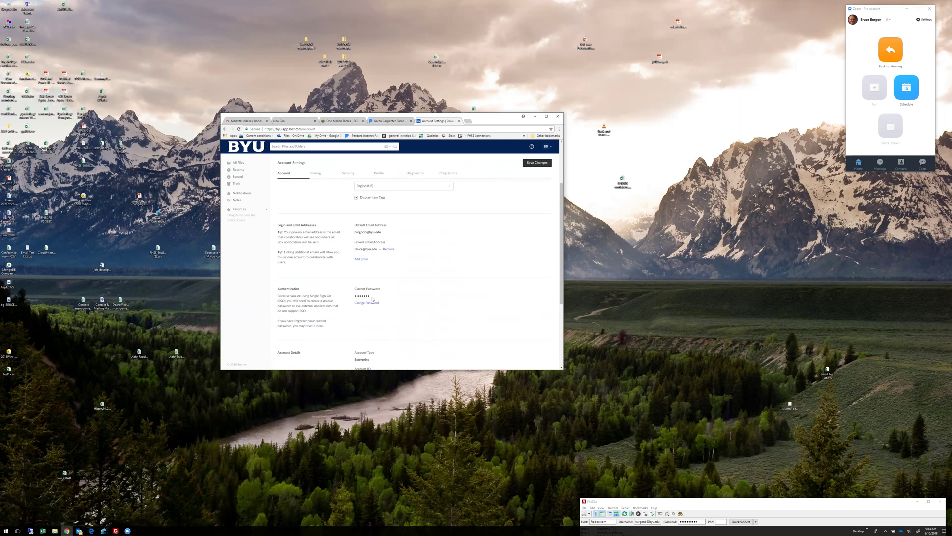
click(551, 148)
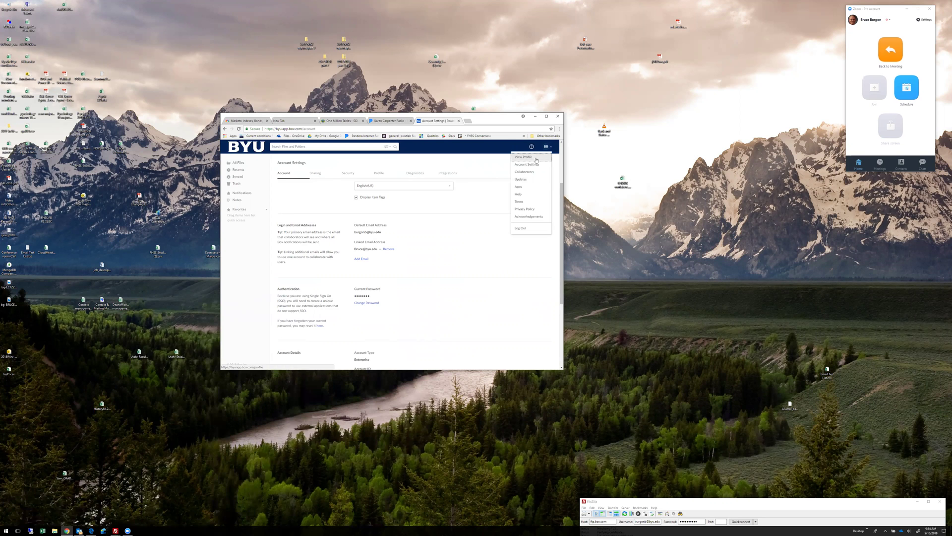
click(225, 129)
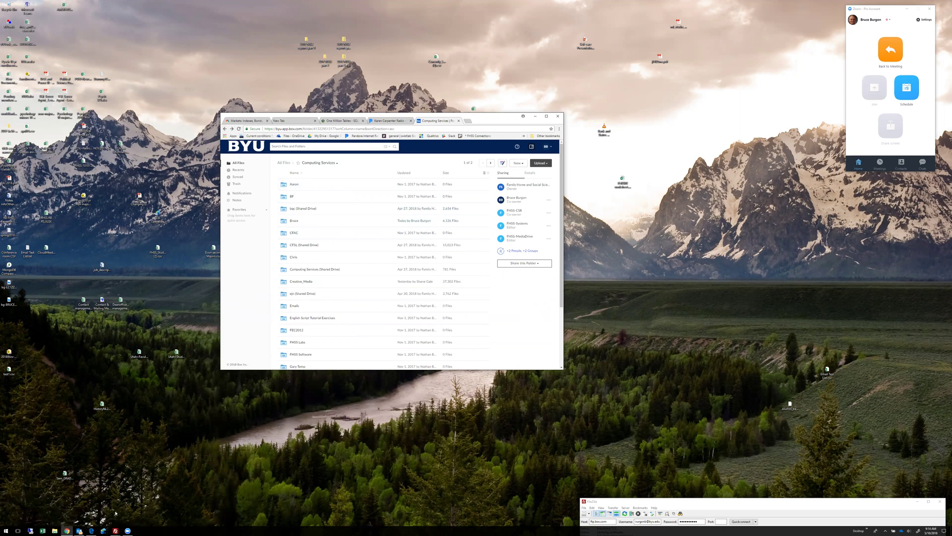
click(90, 530)
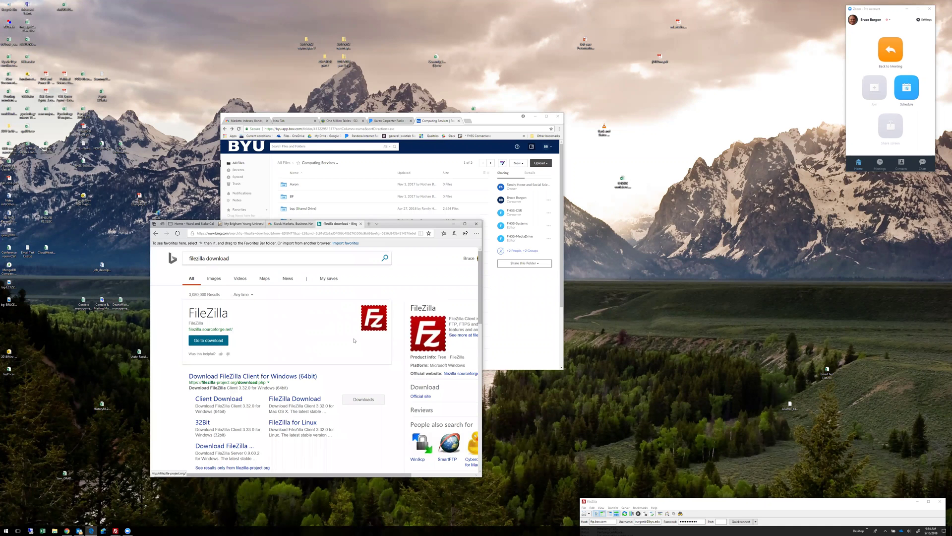
click(453, 223)
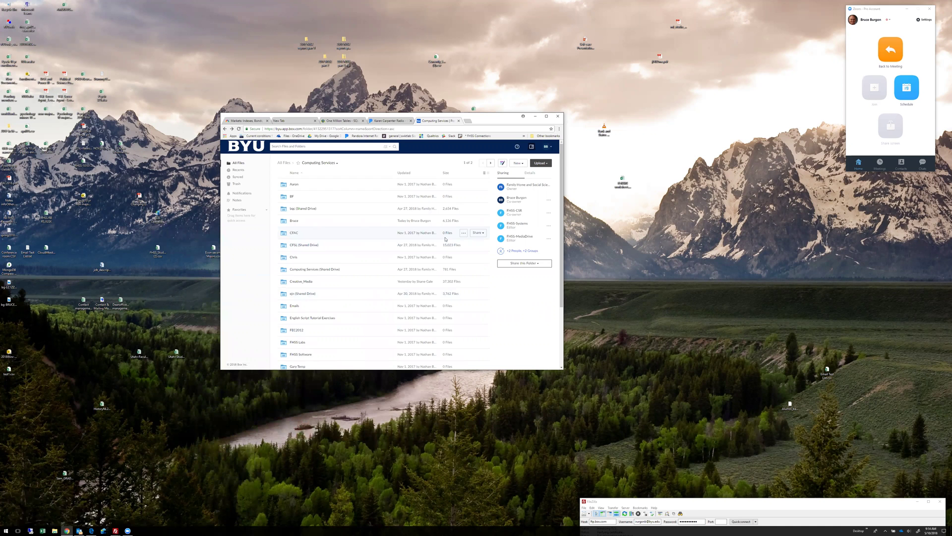
Step: Minimize the browser and centre the FileZilla window showing the ftp.box.com login
click(535, 117)
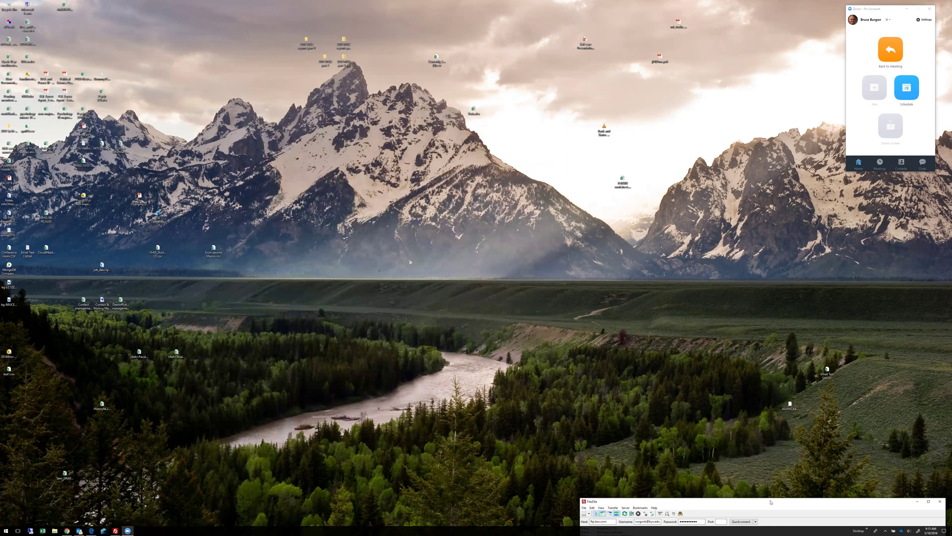
drag(772, 502, 540, 131)
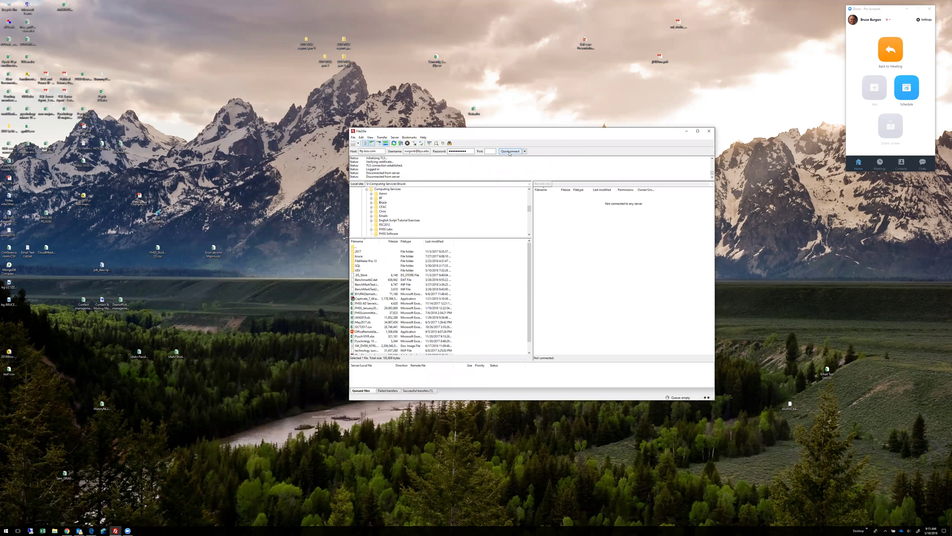
Step: Connect to ftp.box.com and upload the Video in Higher Education PDF, overwriting Box's copy
click(509, 152)
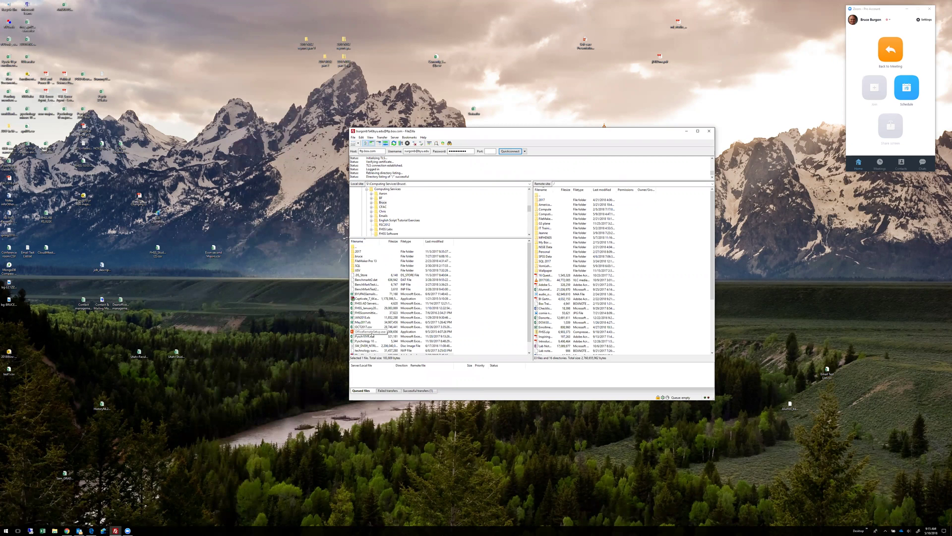
scroll(380, 332, down, 1)
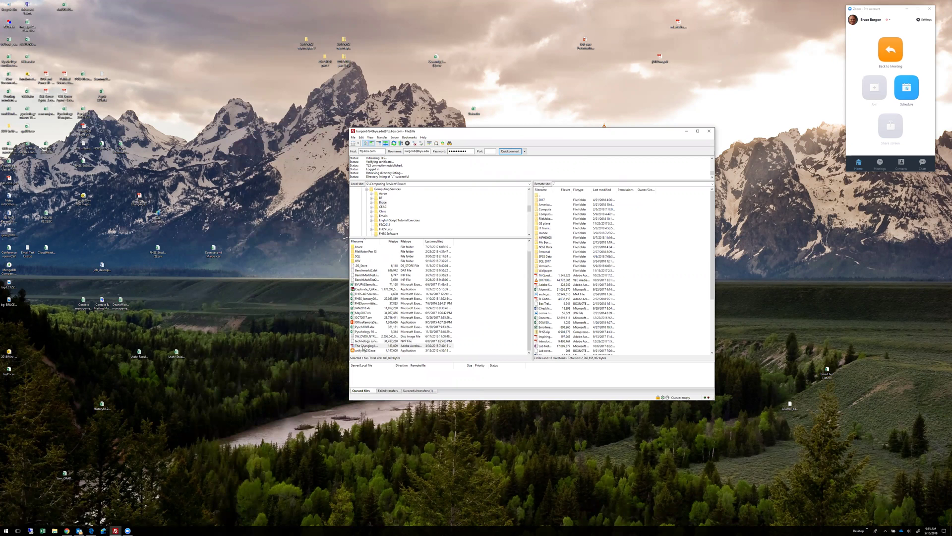
drag(550, 329, 627, 329)
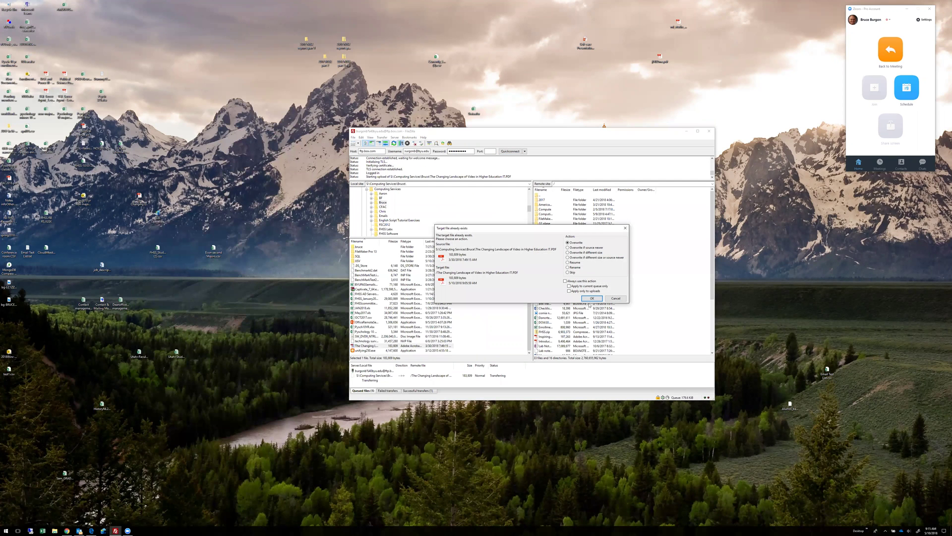
click(592, 298)
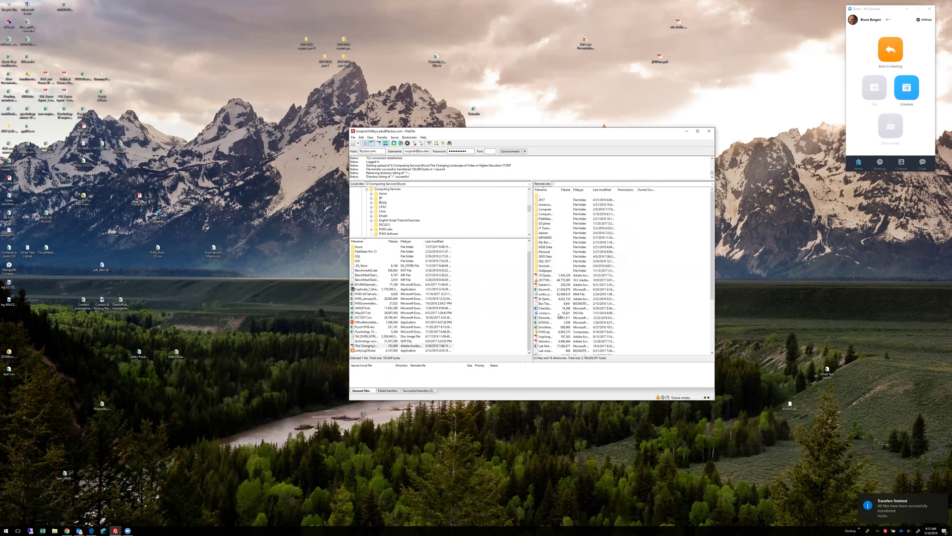
click(917, 501)
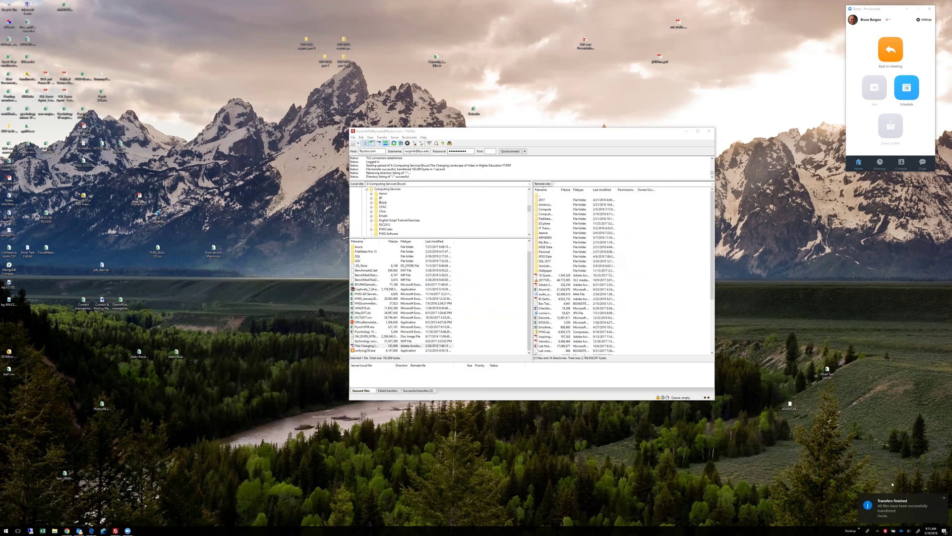
Step: Dismiss the transfers-finished notice and raise the second FileZilla window uploading the Bruce files
click(943, 499)
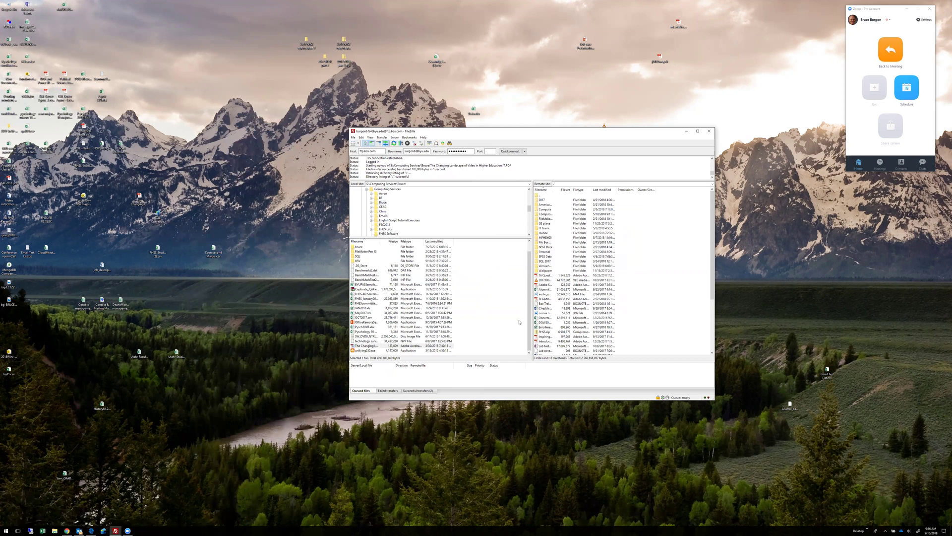
click(115, 530)
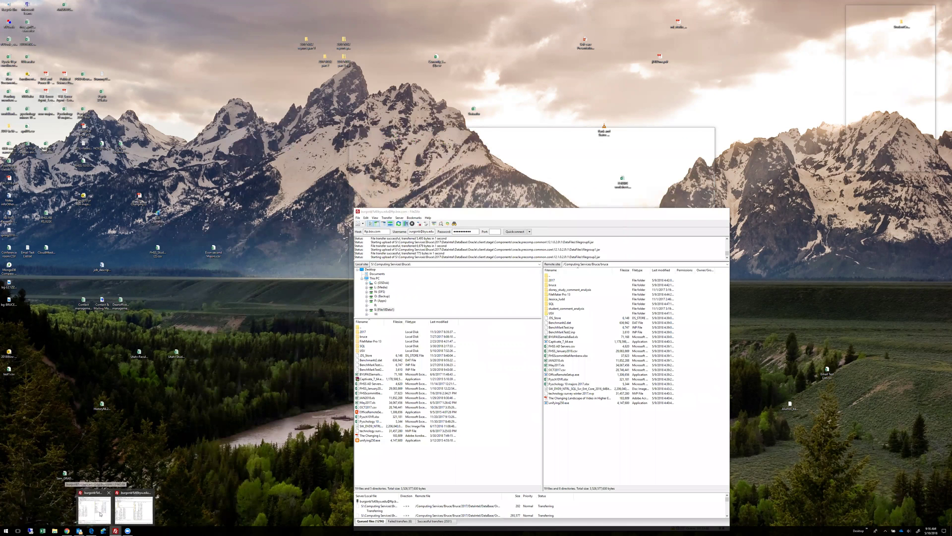
click(100, 514)
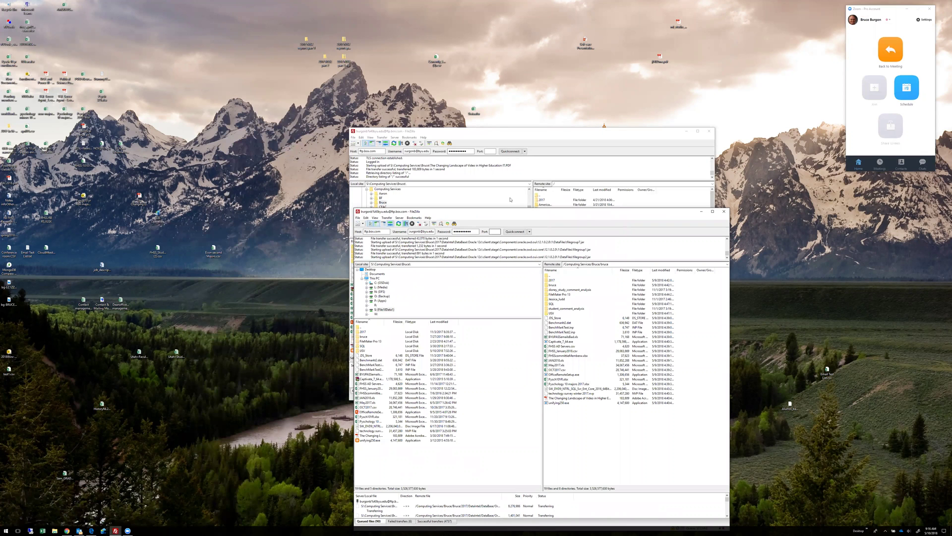
drag(522, 215, 523, 101)
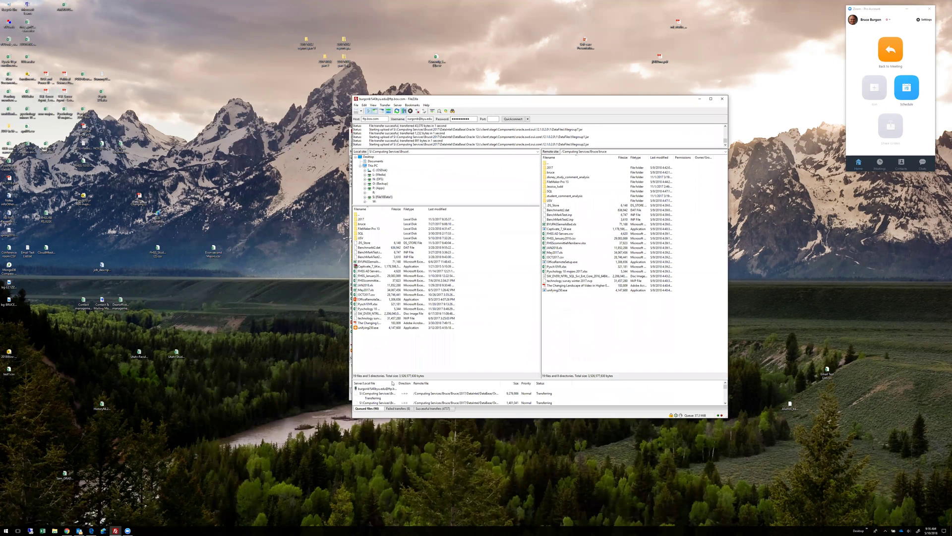